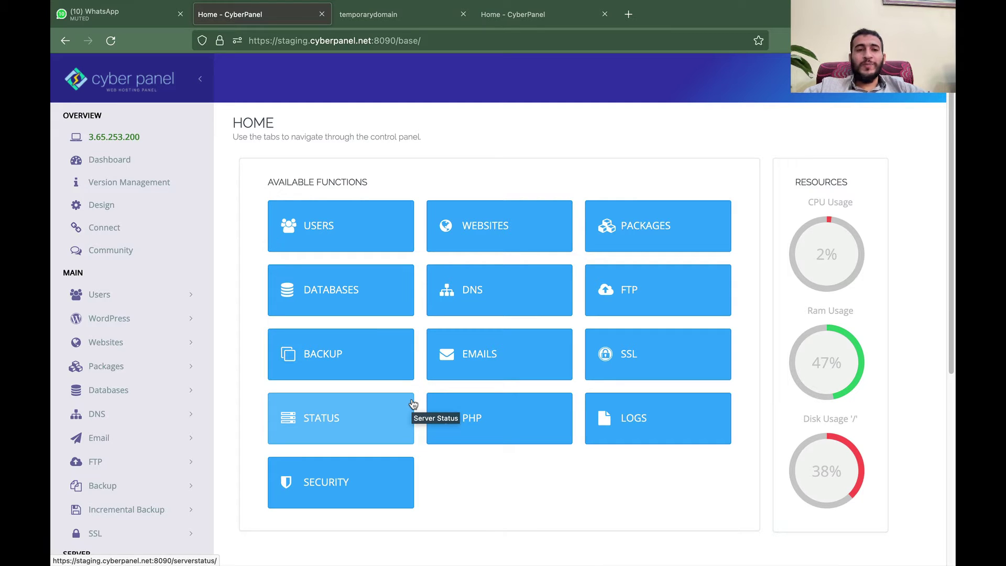
Expand the sidebar's WordPress section to reveal its deploy, list, plugin and backup options
{"action": "scroll", "coordinate": [238, 323], "scroll_direction": "down", "scroll_amount": 1}
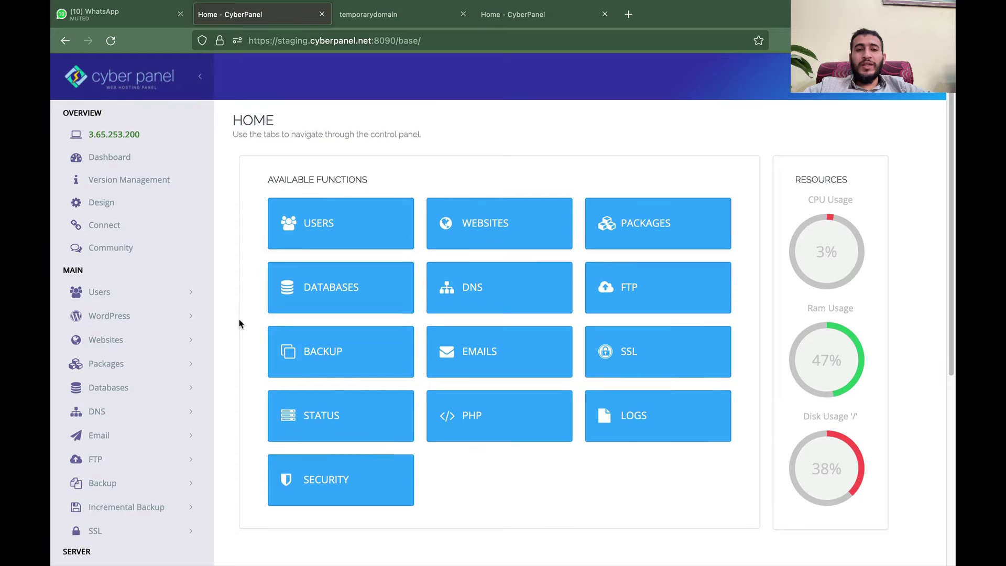
{"action": "scroll", "coordinate": [238, 324], "scroll_direction": "down", "scroll_amount": 1}
{"action": "scroll", "coordinate": [239, 324], "scroll_direction": "up", "scroll_amount": 1}
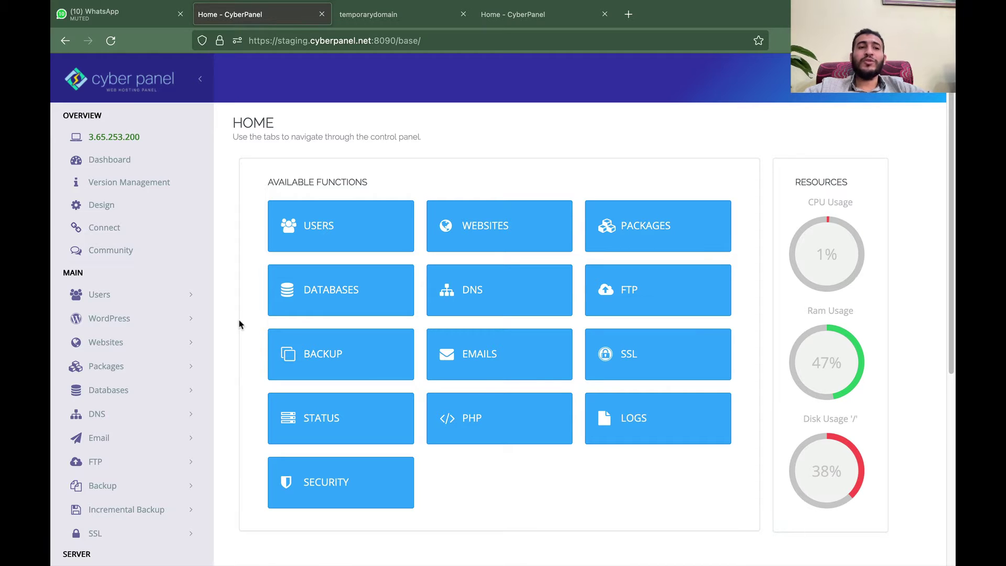
{"action": "left_click", "coordinate": [186, 321]}
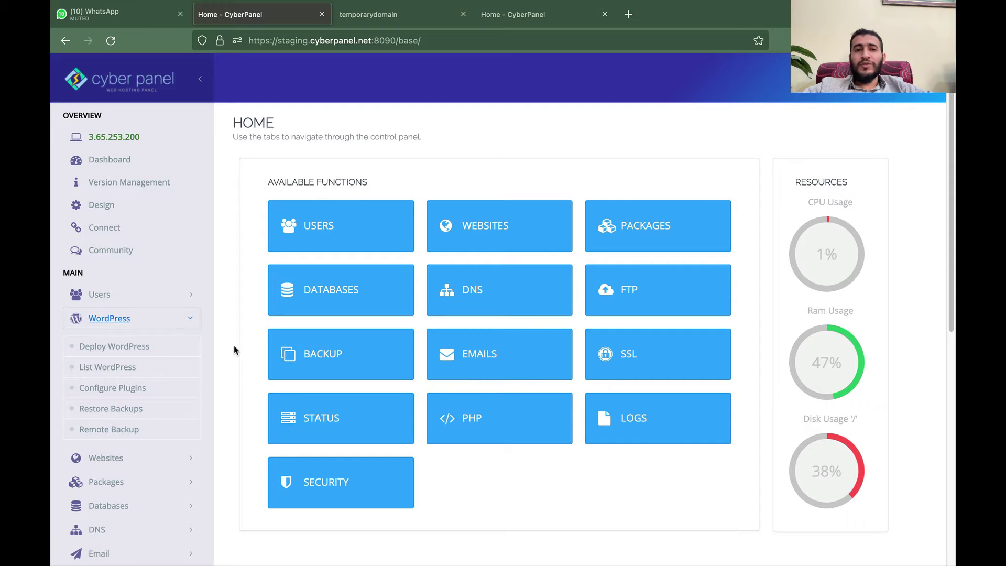
Start a new WordPress deployment with the Default package and admin as owner
{"action": "left_click", "coordinate": [169, 349]}
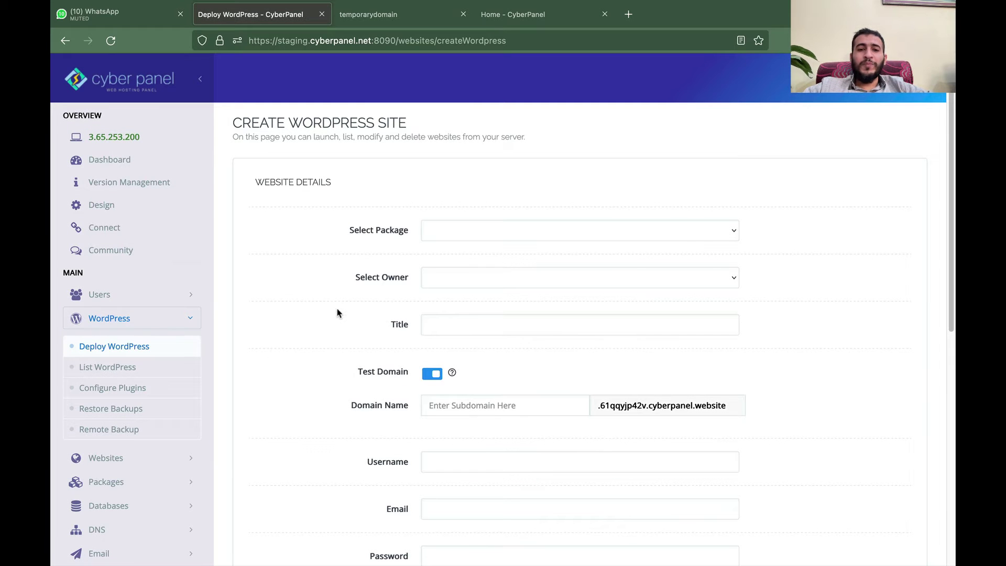
{"action": "scroll", "coordinate": [337, 317], "scroll_direction": "down", "scroll_amount": 1}
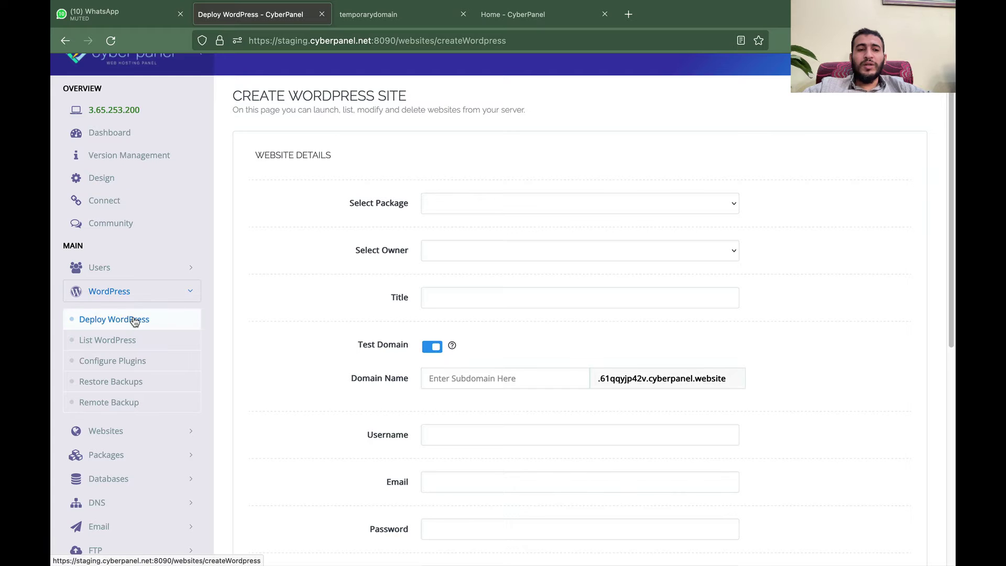
{"action": "left_click", "coordinate": [479, 207]}
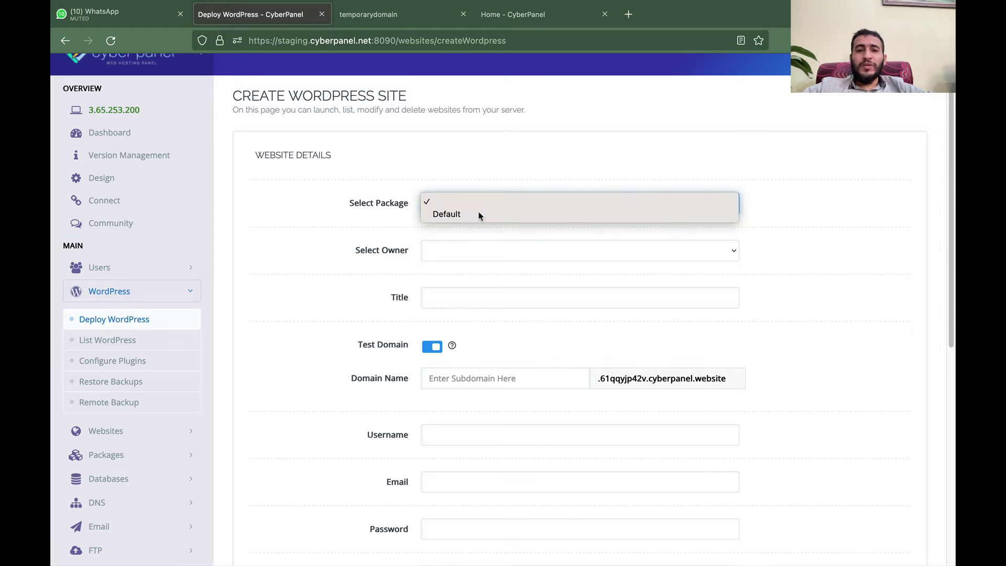
{"action": "left_click", "coordinate": [480, 214]}
{"action": "left_click", "coordinate": [463, 251]}
{"action": "left_click", "coordinate": [463, 259]}
Enter testdomain as the site title, subdomain and admin username
{"action": "left_click", "coordinate": [449, 297]}
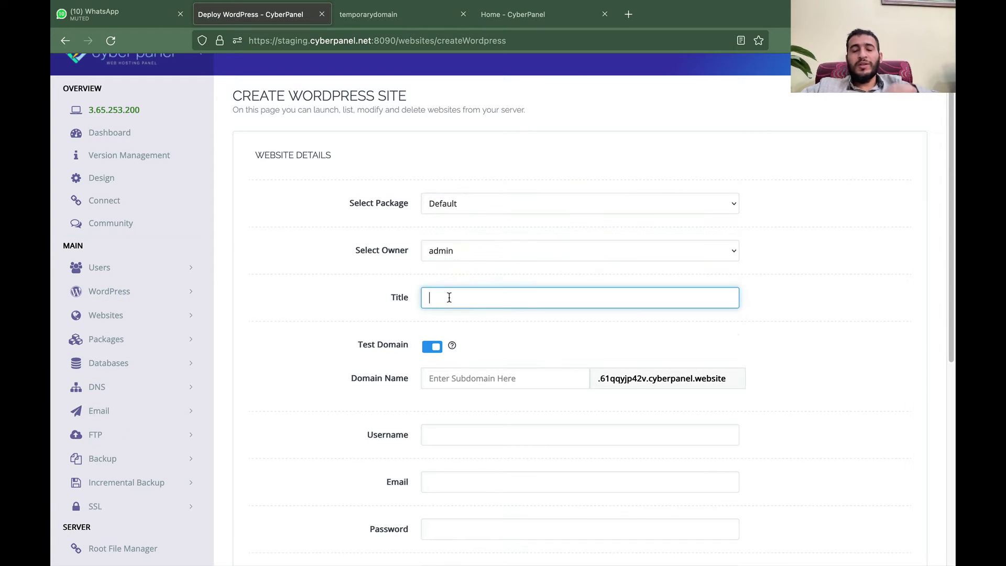
{"action": "type", "text": "testdomain"}
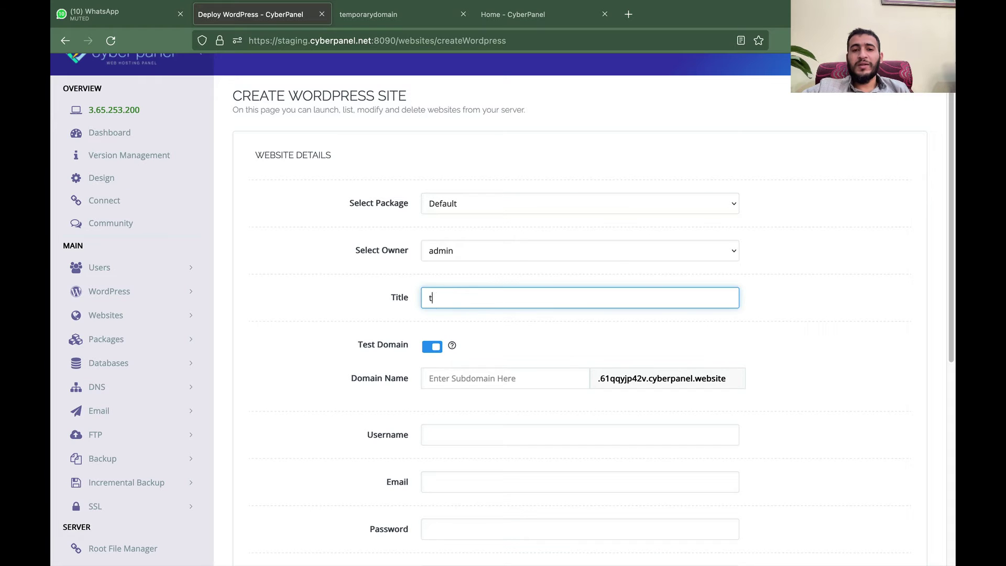
{"action": "double_click", "coordinate": [446, 297]}
{"action": "key", "text": "super+c"}
{"action": "left_click", "coordinate": [446, 378]}
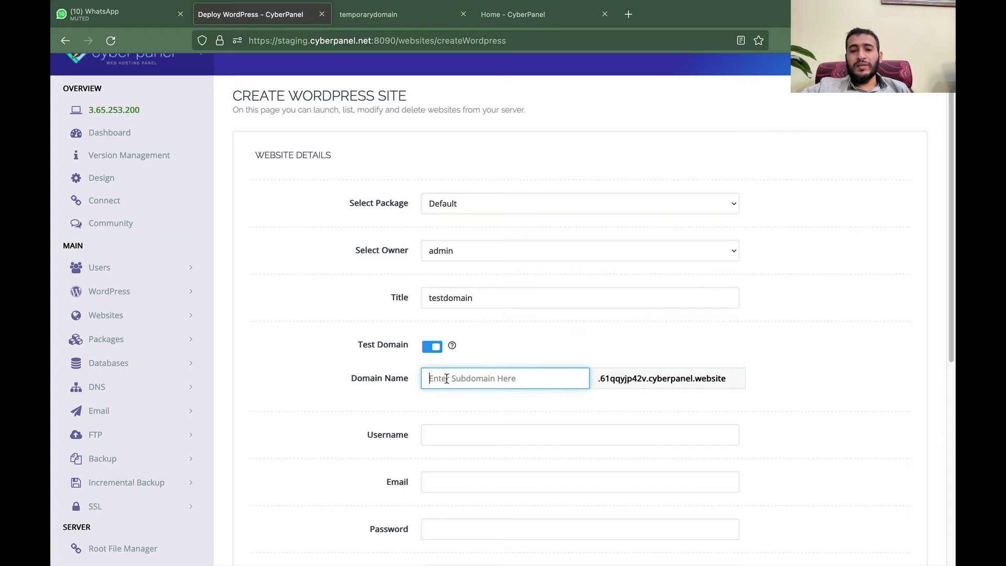
{"action": "key", "text": "super+v"}
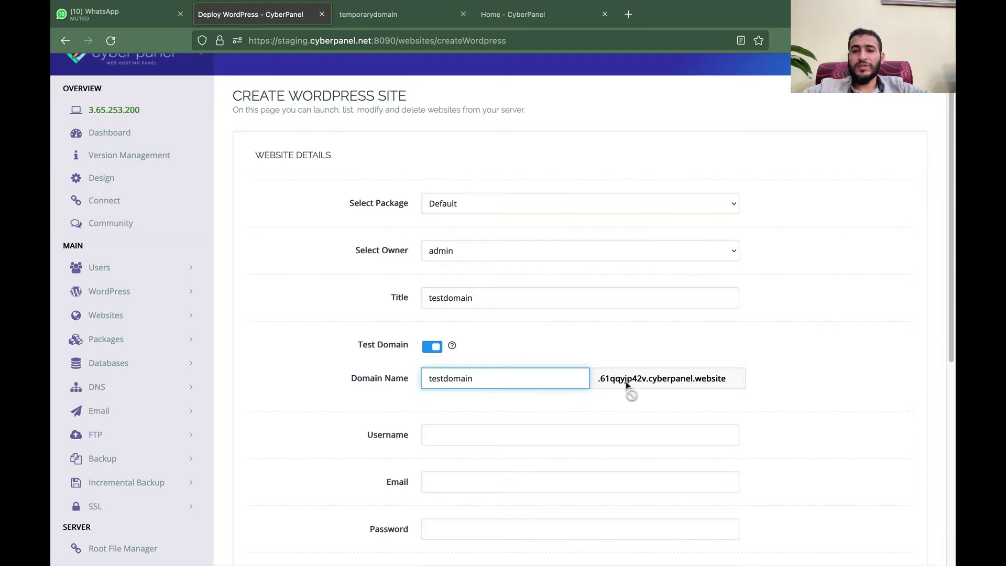
{"action": "left_click", "coordinate": [574, 436]}
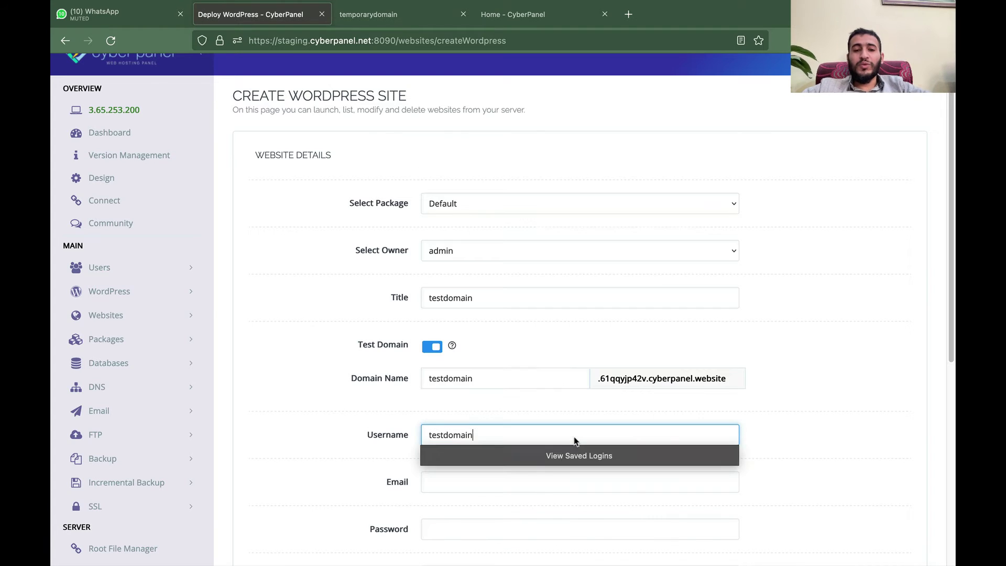
Fill in the admin email from a saved suggestion and paste the admin password
{"action": "left_click", "coordinate": [514, 482]}
{"action": "type", "text": "u"}
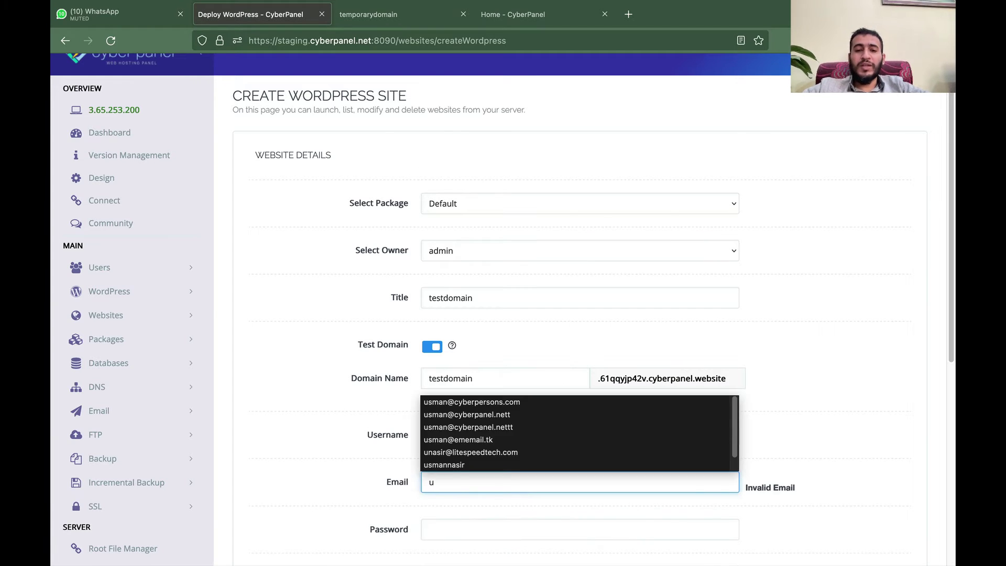
{"action": "key", "text": "Down"}
{"action": "key", "text": "Return"}
{"action": "key", "text": "Tab"}
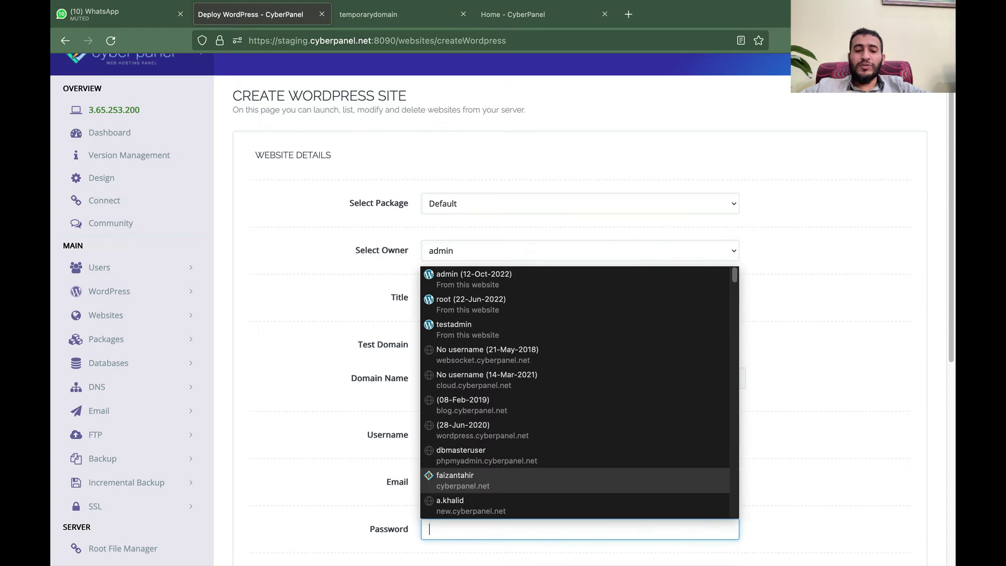
{"action": "key", "text": "super+v"}
Choose WordPress version 6.1.1 and keep Select Plugin Bucket for plugins and themes
{"action": "scroll", "coordinate": [507, 494], "scroll_direction": "down", "scroll_amount": 3}
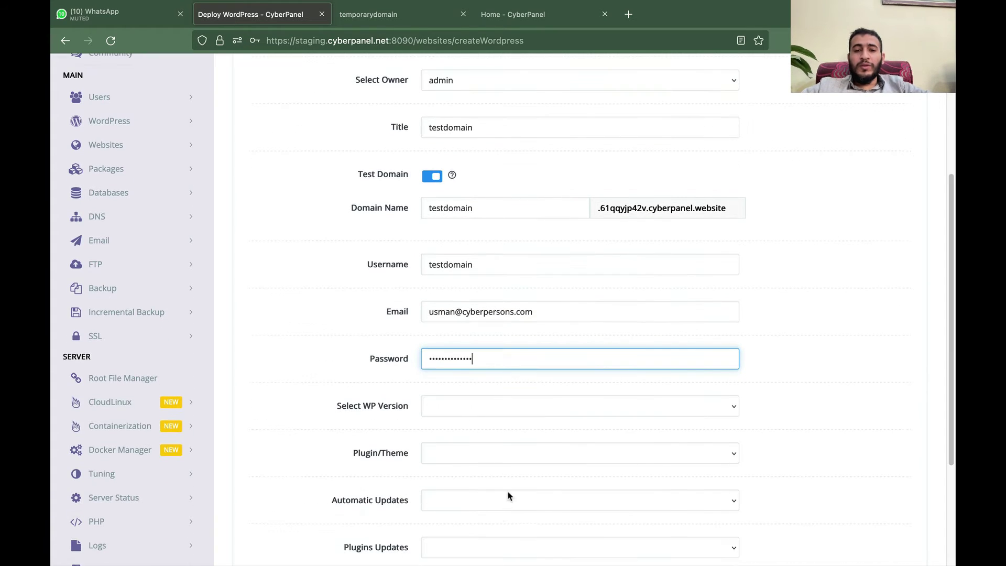
{"action": "left_click", "coordinate": [479, 404]}
{"action": "left_click", "coordinate": [479, 415]}
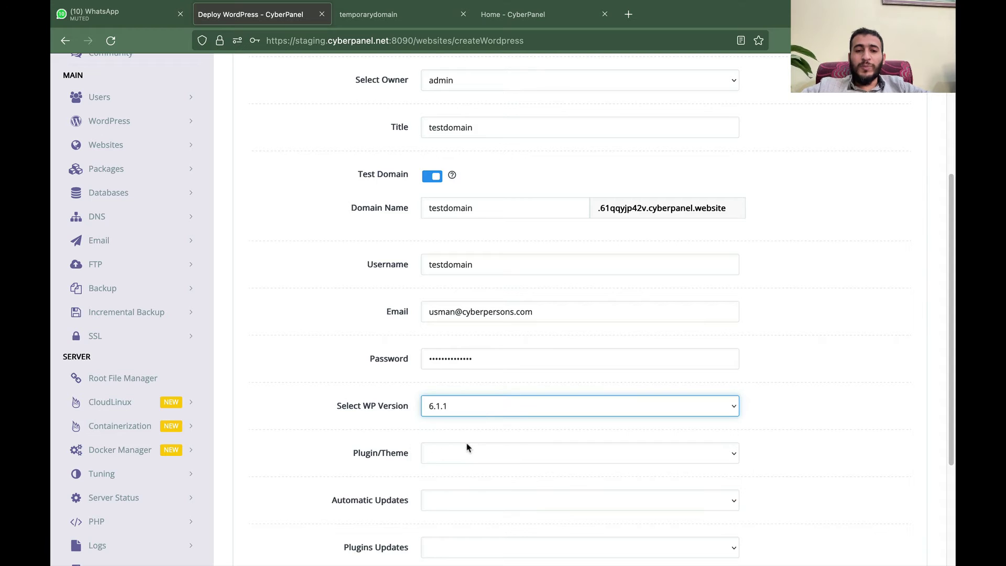
{"action": "left_click", "coordinate": [463, 454]}
{"action": "left_click", "coordinate": [463, 463]}
Set automatic updates to All minor and major, enable plugin and theme updates, then create the site
{"action": "scroll", "coordinate": [462, 462], "scroll_direction": "down", "scroll_amount": 2}
{"action": "left_click", "coordinate": [464, 401]}
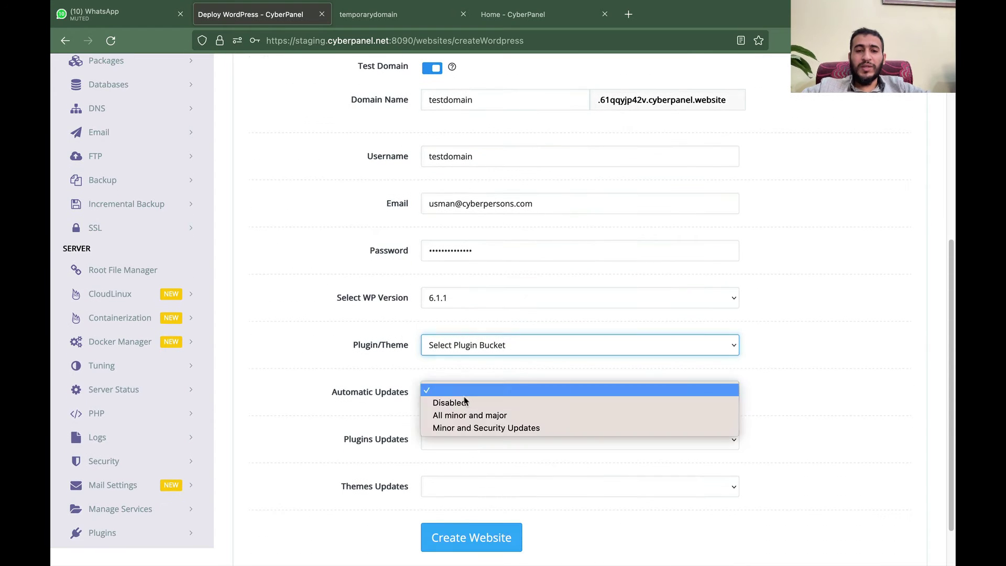
{"action": "left_click", "coordinate": [463, 415]}
{"action": "left_click", "coordinate": [463, 438]}
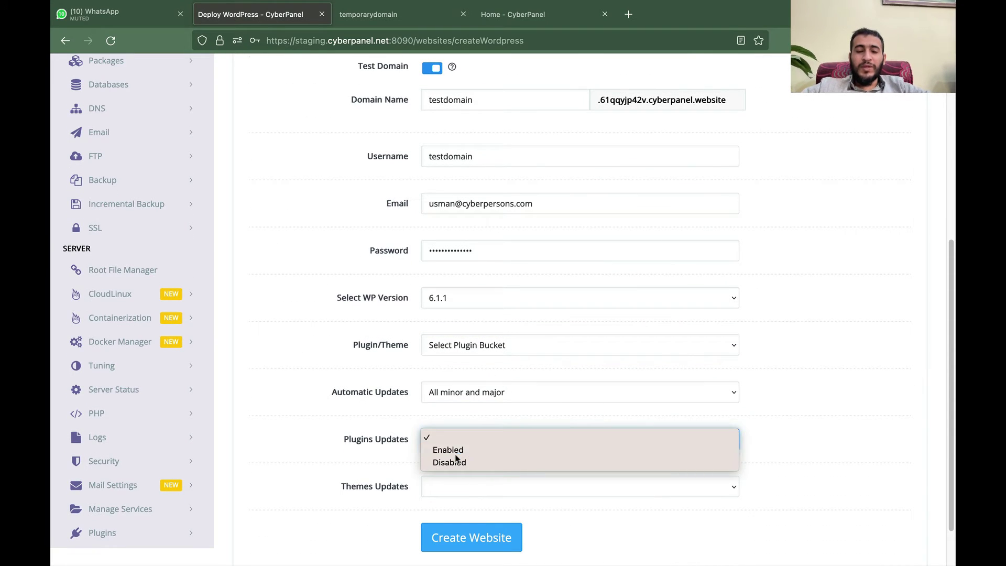
{"action": "left_click", "coordinate": [451, 450]}
{"action": "left_click", "coordinate": [452, 486]}
{"action": "left_click", "coordinate": [449, 497]}
{"action": "left_click", "coordinate": [443, 538]}
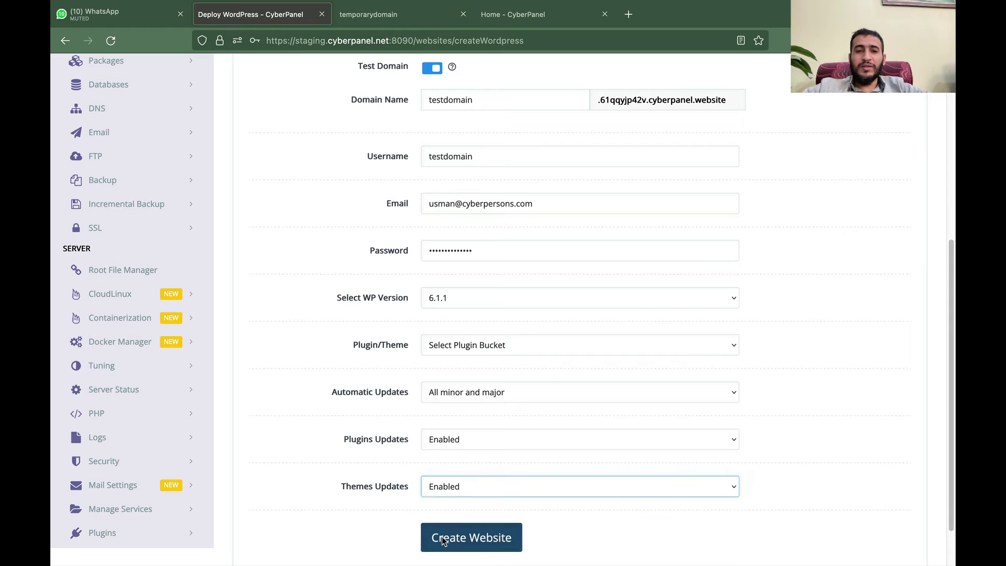
{"action": "left_click", "coordinate": [593, 330]}
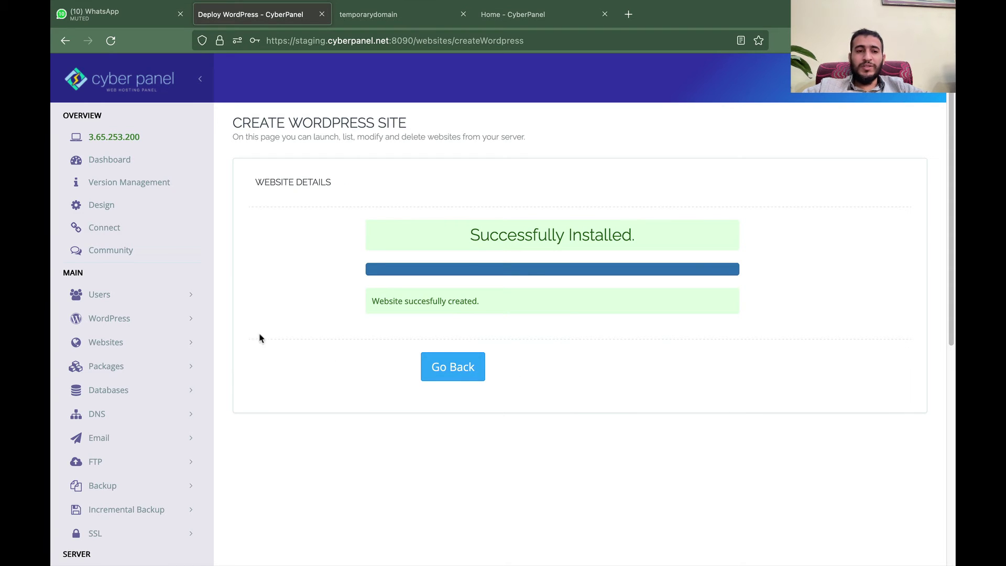
After testdomain finishes installing, expand the WordPress section in the sidebar again
{"action": "left_click", "coordinate": [197, 324]}
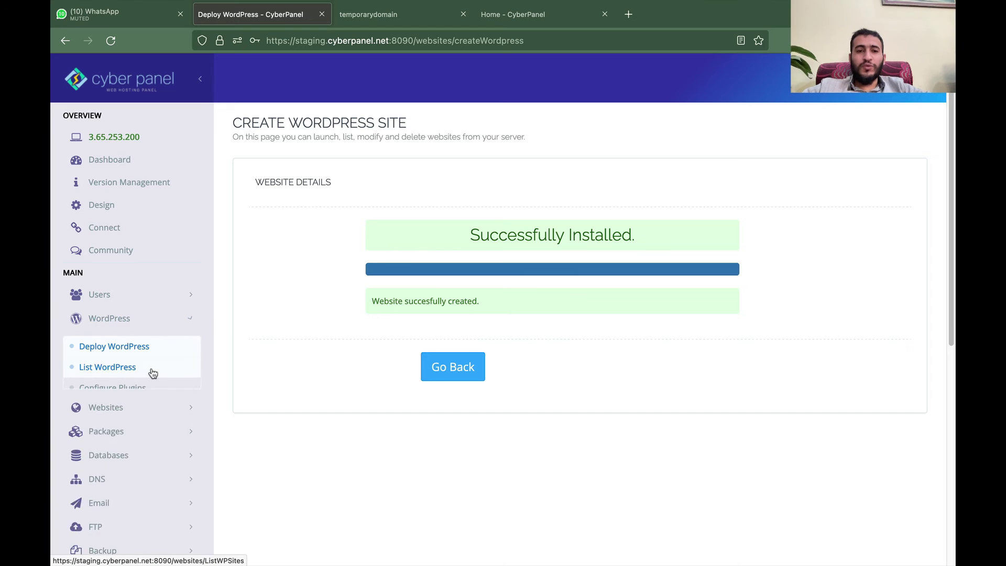
Open the WordPress sites list and go to TESTDOMAIN's manager page
{"action": "left_click", "coordinate": [152, 371]}
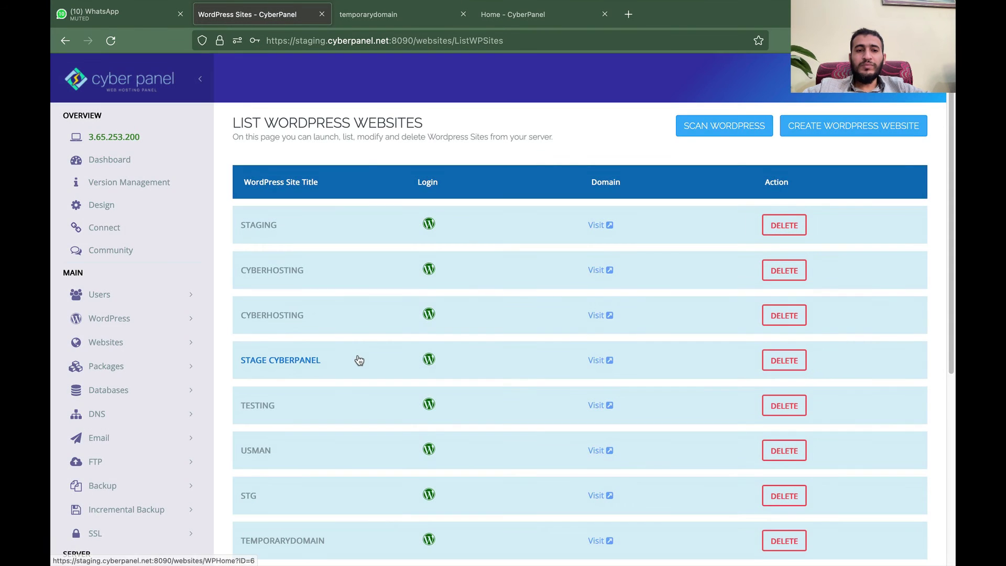
{"action": "scroll", "coordinate": [357, 359], "scroll_direction": "down", "scroll_amount": 6}
{"action": "scroll", "coordinate": [357, 357], "scroll_direction": "up", "scroll_amount": 1}
{"action": "left_click", "coordinate": [263, 299]}
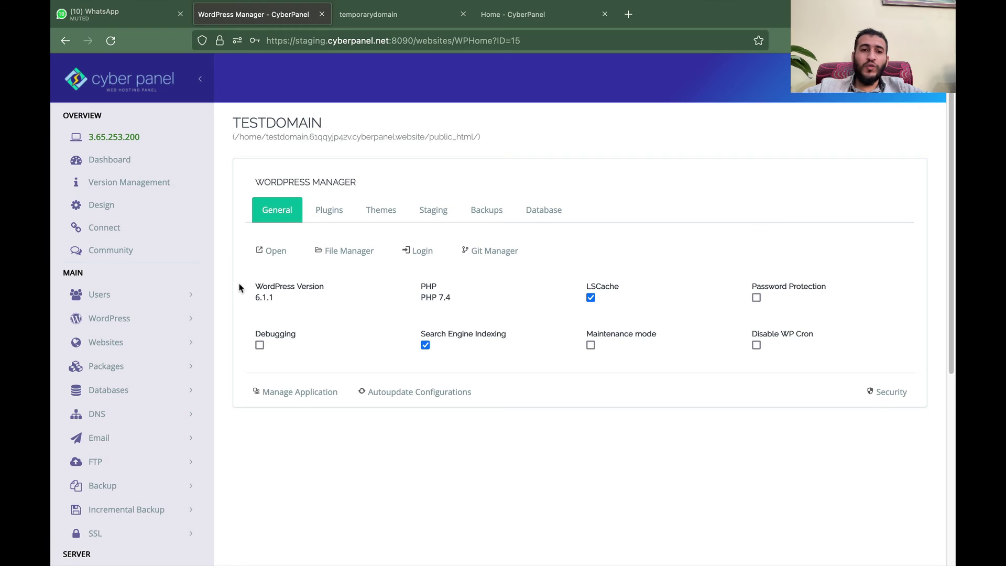
Launch the live testdomain site in a new tab, then return to the WordPress Manager
{"action": "left_click", "coordinate": [273, 251]}
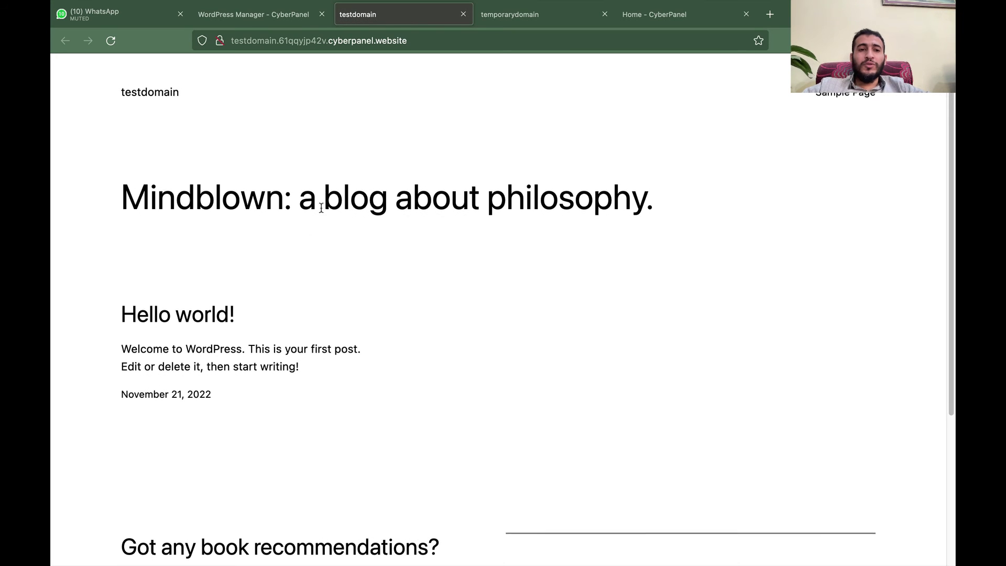
{"action": "left_click", "coordinate": [272, 20]}
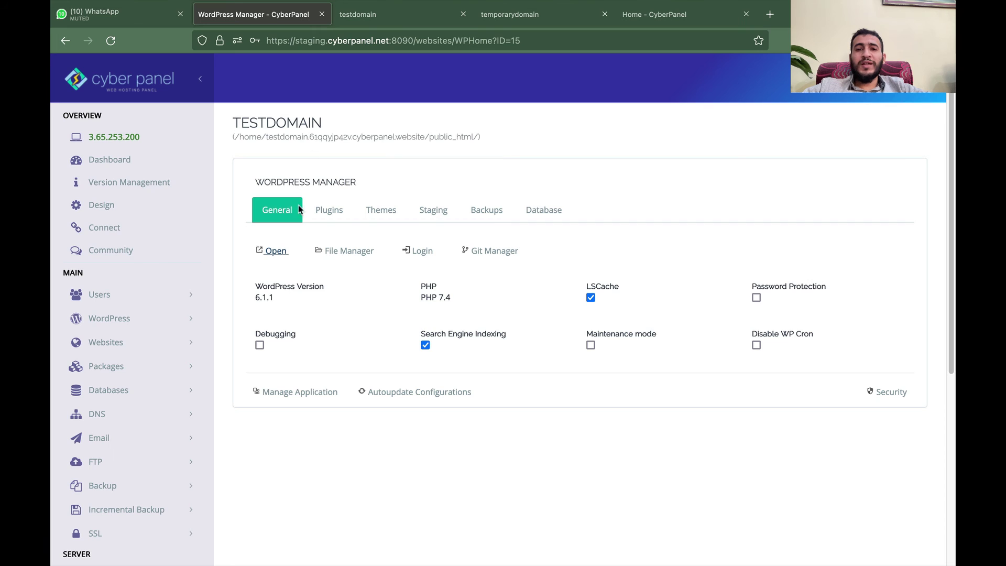
Create a staging site with name and subdomain 'staginsite' from the Staging tab
{"action": "left_click", "coordinate": [434, 210]}
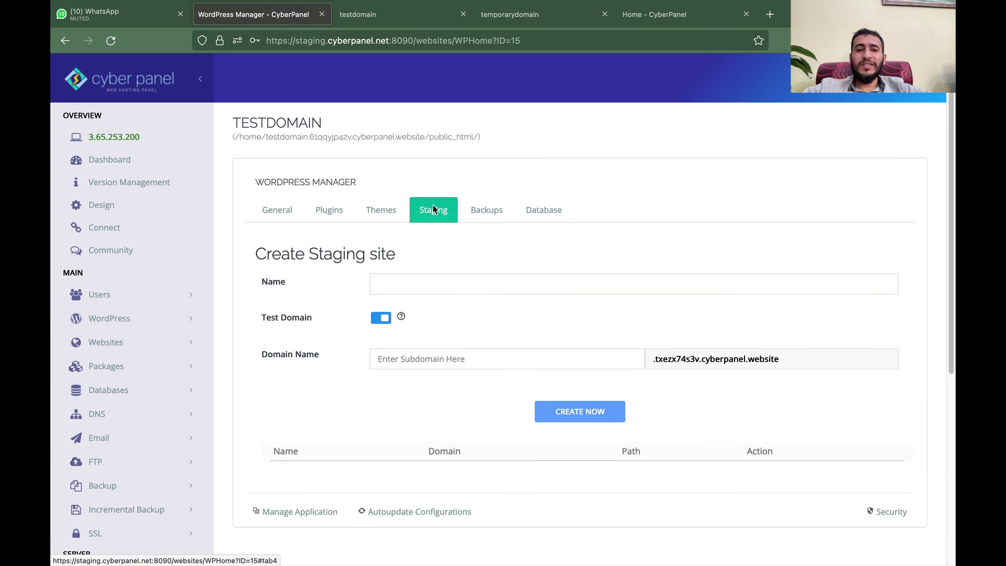
{"action": "left_click", "coordinate": [421, 284]}
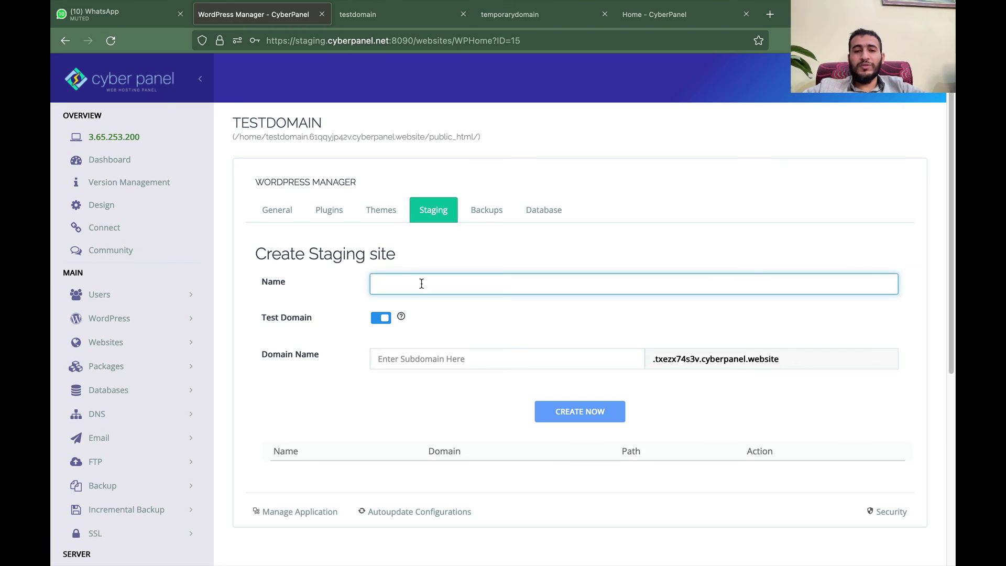
{"action": "type", "text": "staginsite"}
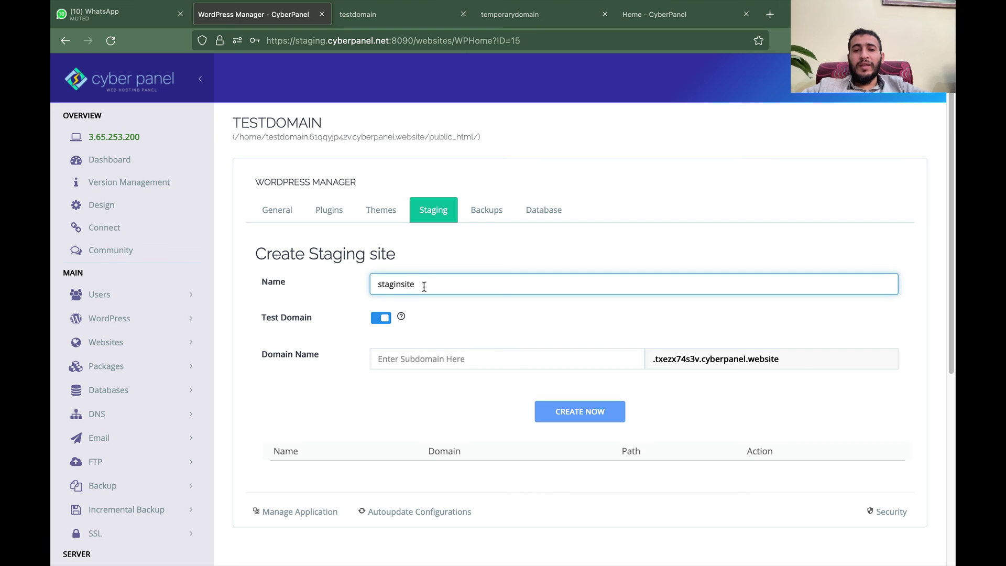
{"action": "key", "text": "ctrl+a"}
{"action": "key", "text": "ctrl+c"}
{"action": "left_click", "coordinate": [412, 358]}
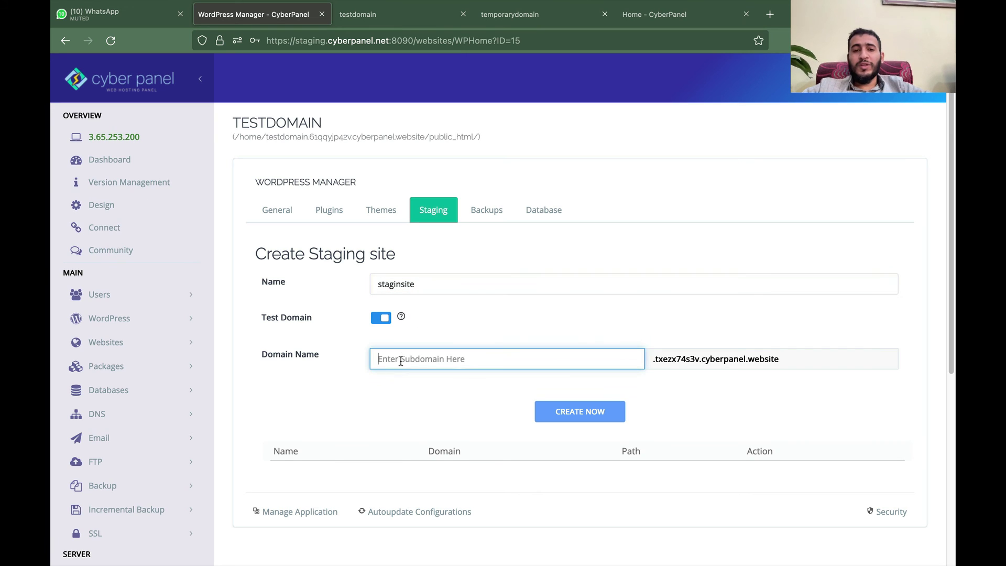
{"action": "key", "text": "ctrl+v"}
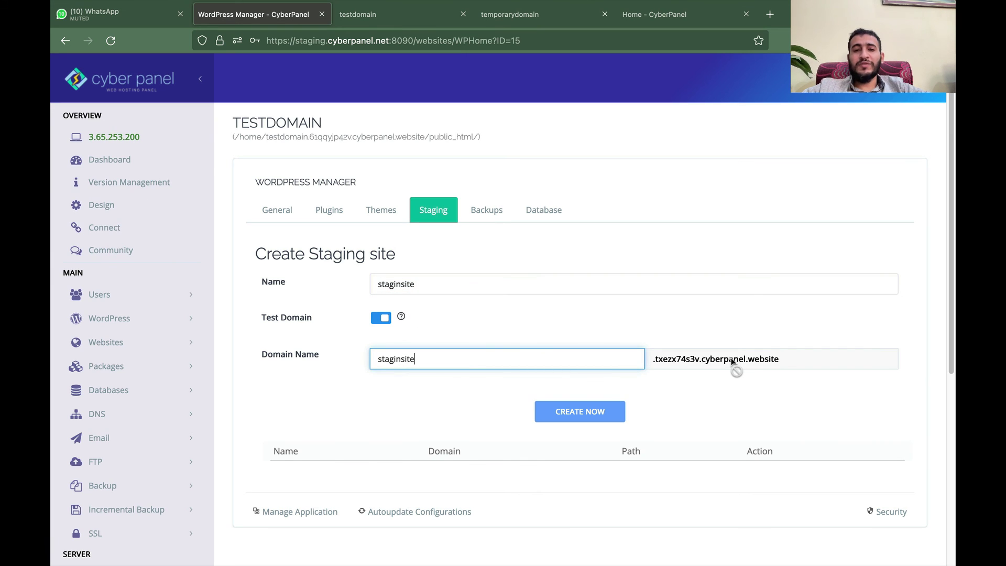
{"action": "left_click", "coordinate": [611, 414]}
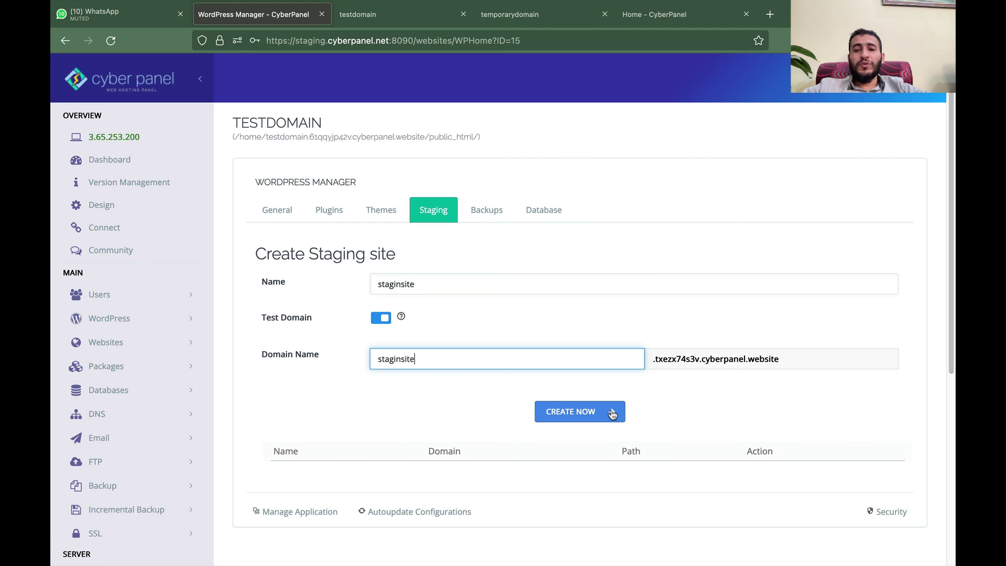